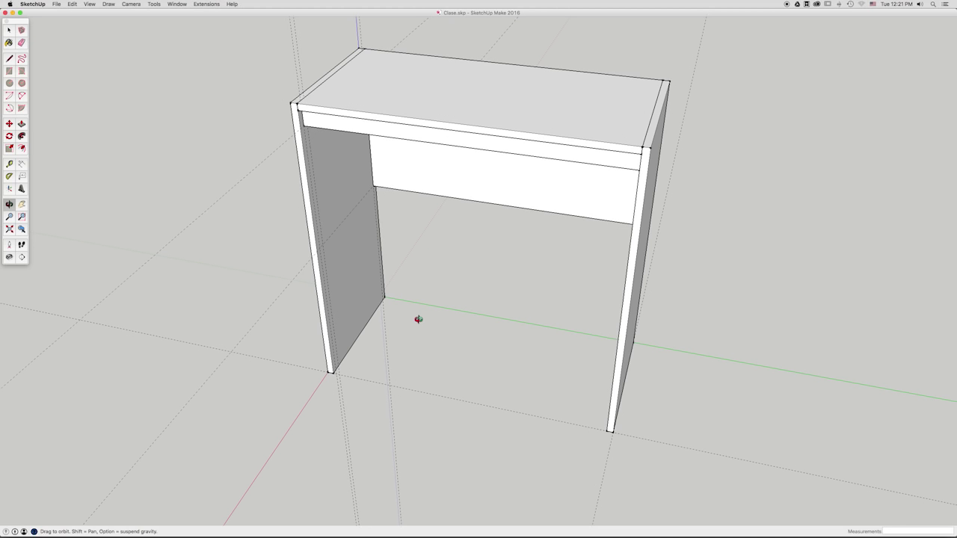
Place a construction guide 0.5" inward from the inner bottom edge of the left side panel
left_click_drag(491, 328, 508, 361)
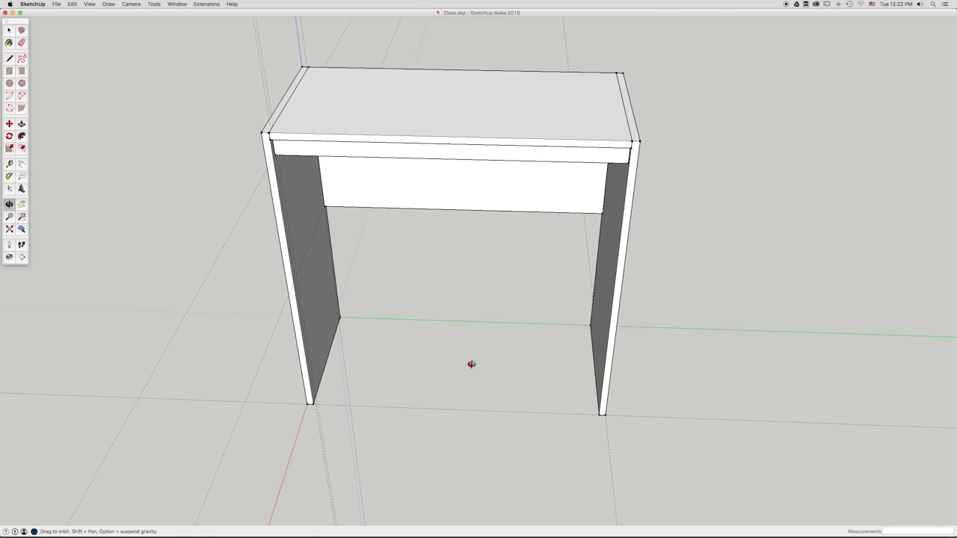
scroll(472, 364, "up", 6)
left_click_drag(475, 339, 461, 327)
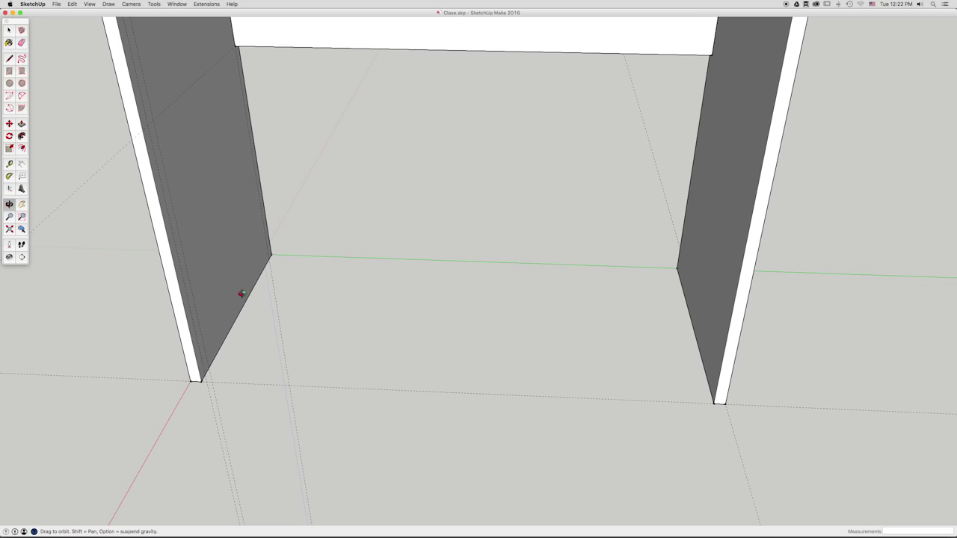
key("t")
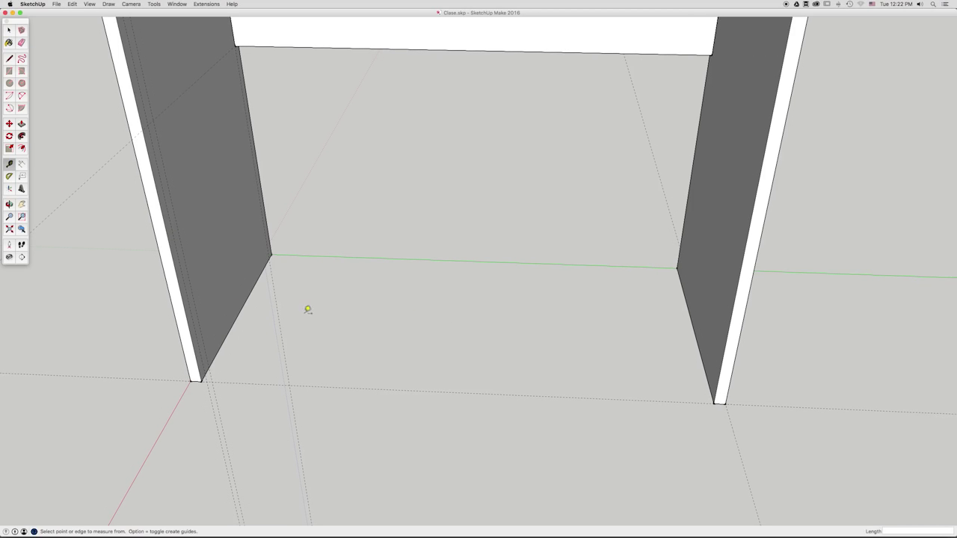
left_click(238, 317)
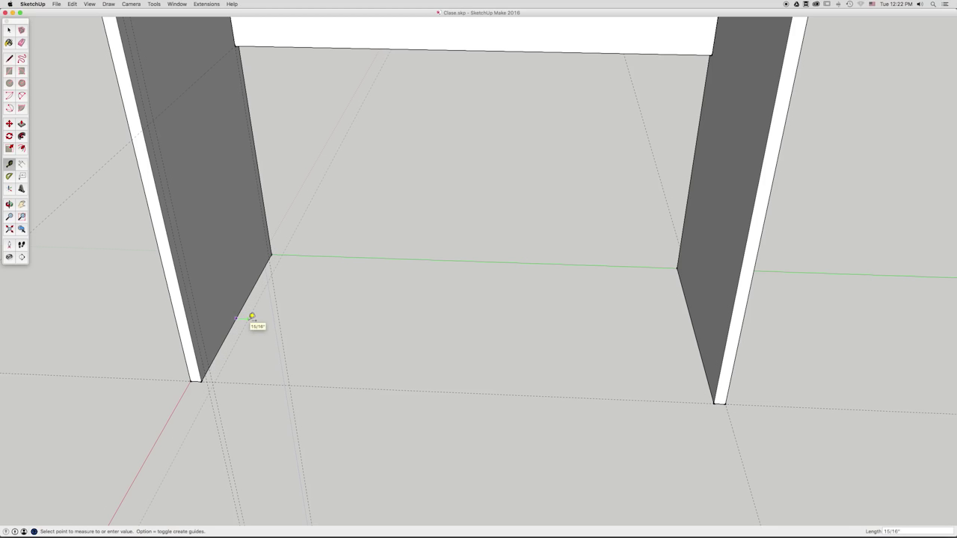
key("BackSpace")
key("Escape")
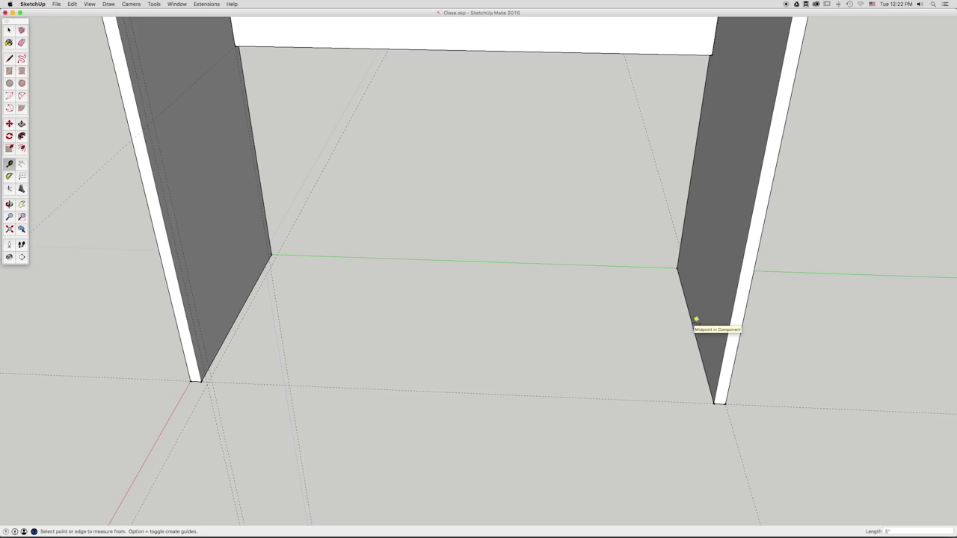
Place a matching guide 0.5" inward from the inner bottom edge of the right side panel
left_click(687, 320)
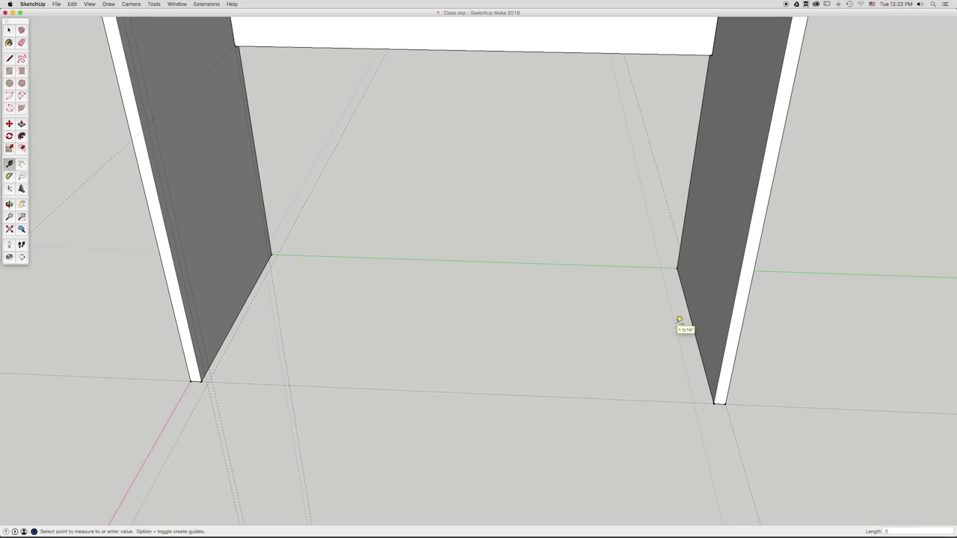
left_click(679, 320)
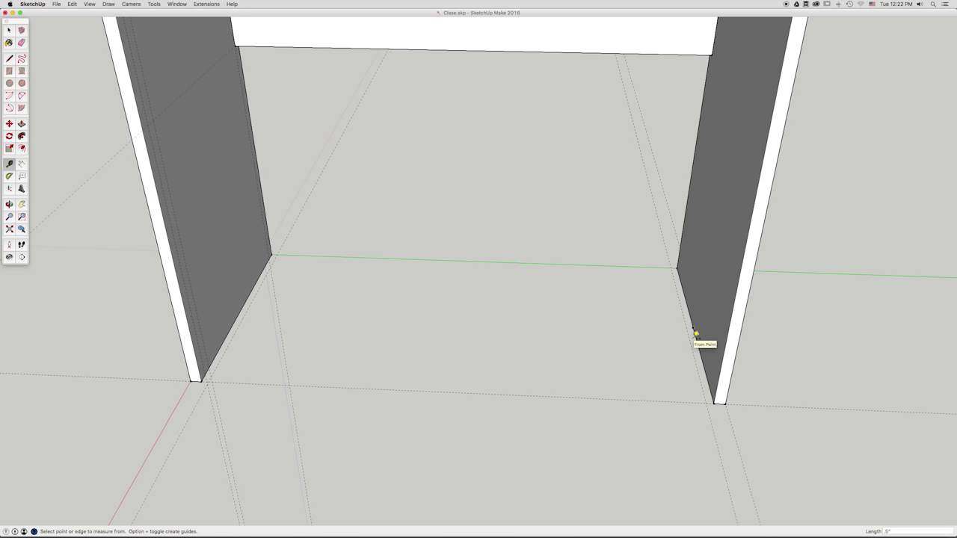
key("space")
scroll(691, 340, "up", 5)
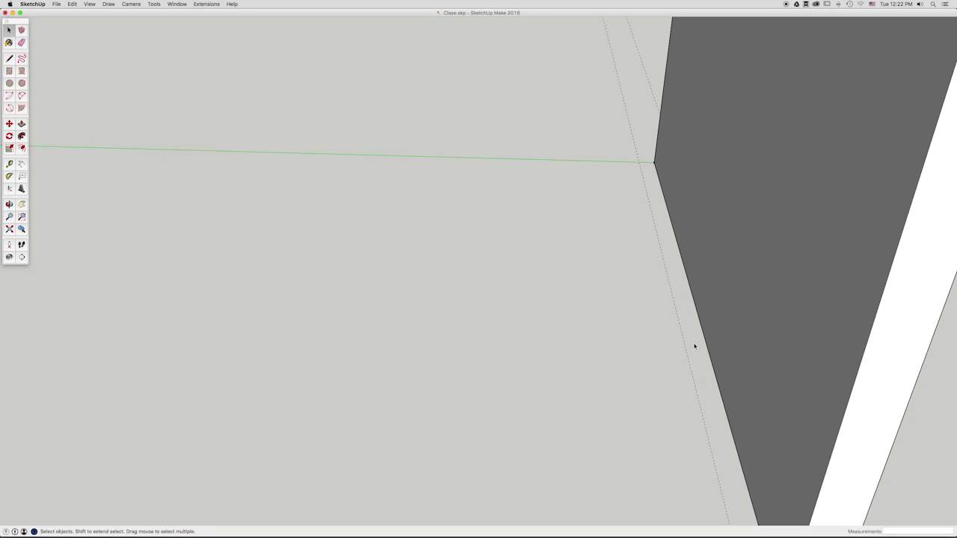
scroll(694, 346, "down", 5)
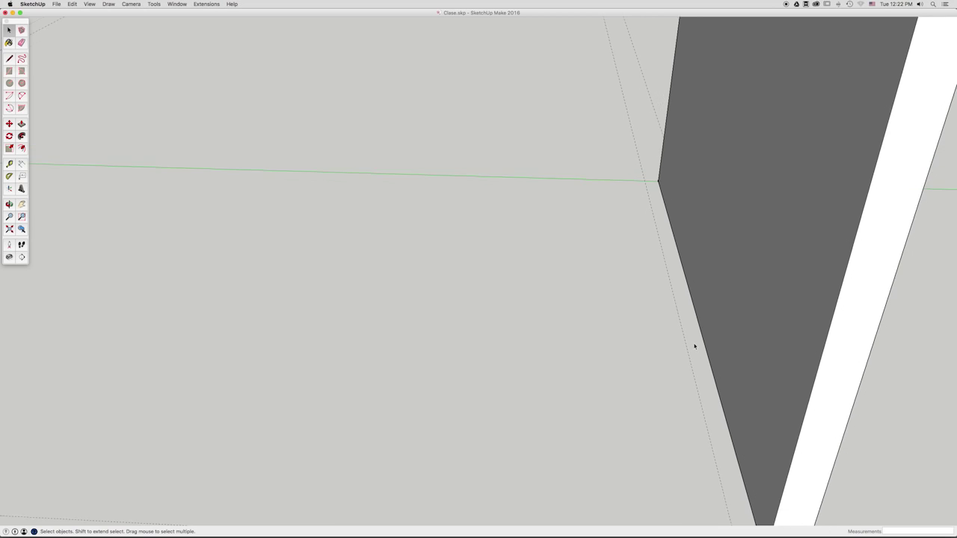
Add a second guide 5/8" inward from the guide beside the right panel
key("t")
left_click(688, 321)
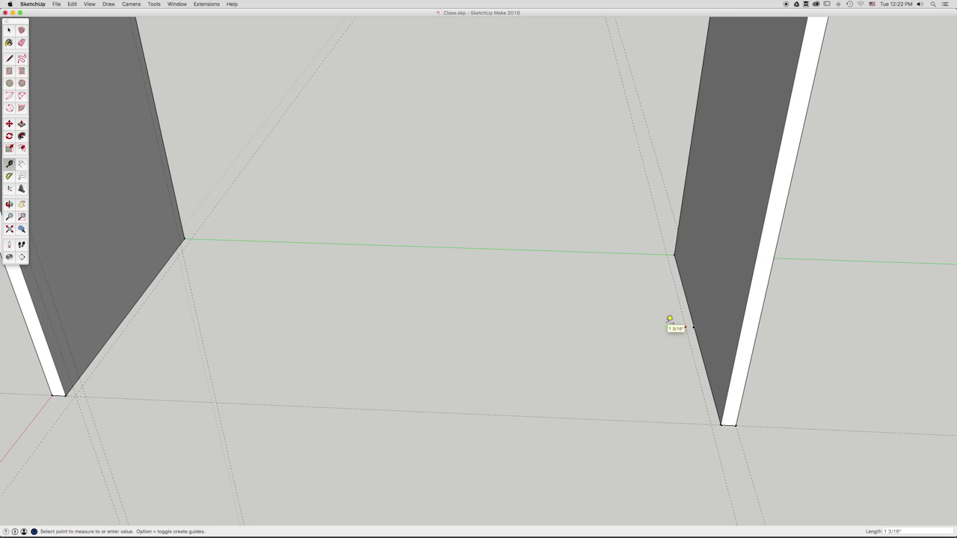
left_click(680, 321)
left_click(687, 317)
type("5/8")
key("Return")
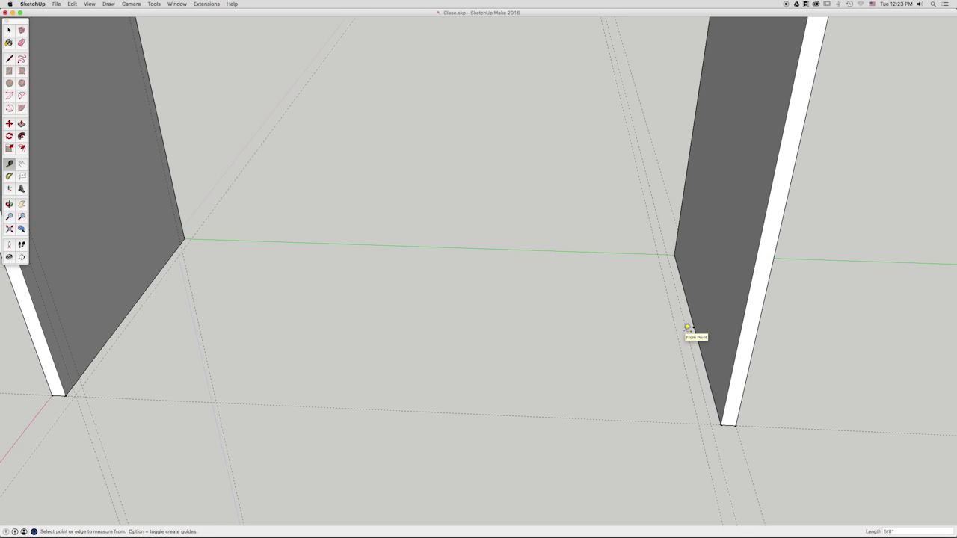
Add a second guide 5/8" inward from the guide beside the left panel
left_click(147, 301)
left_click(156, 294)
left_click(151, 294)
type("5/8")
key("Return")
Place a guide 5/8" behind the guide running along the front of the desk
left_click(396, 407)
type("5/8")
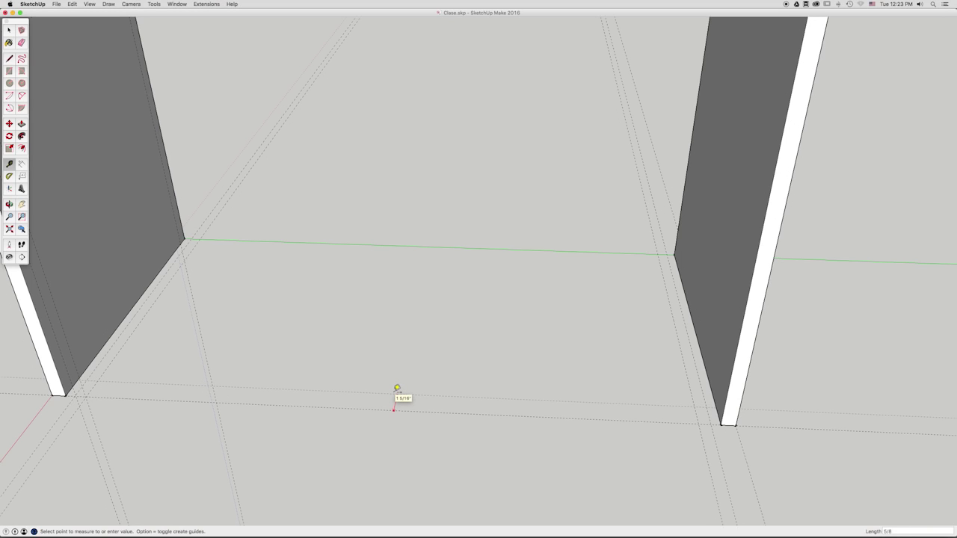
key("Return")
Place a guide 3/4" in from the green axis at the back of the desk, plus a second parallel guide further inward
key("o")
left_click_drag(498, 342, 543, 350)
left_click_drag(579, 113, 571, 307)
left_click_drag(568, 350, 578, 332)
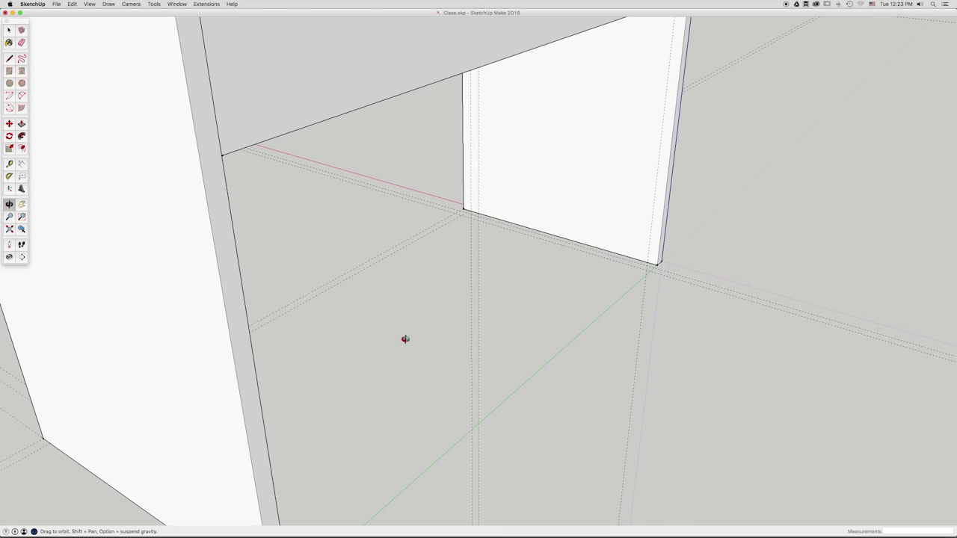
key("t")
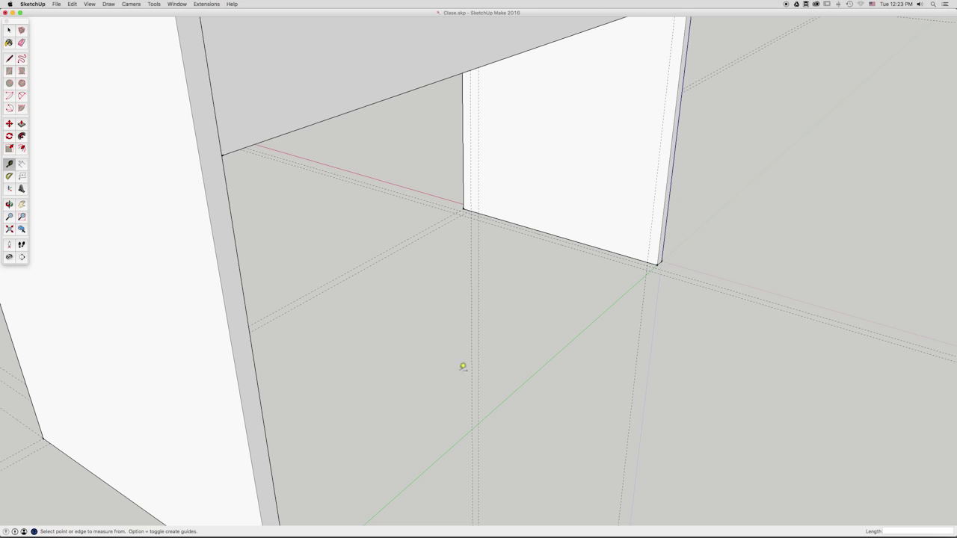
left_click(527, 379)
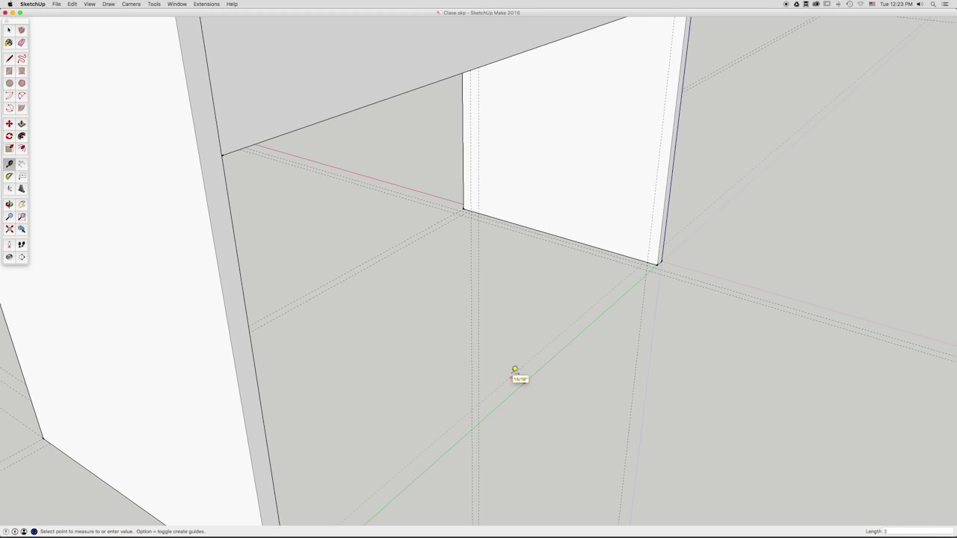
left_click(514, 369)
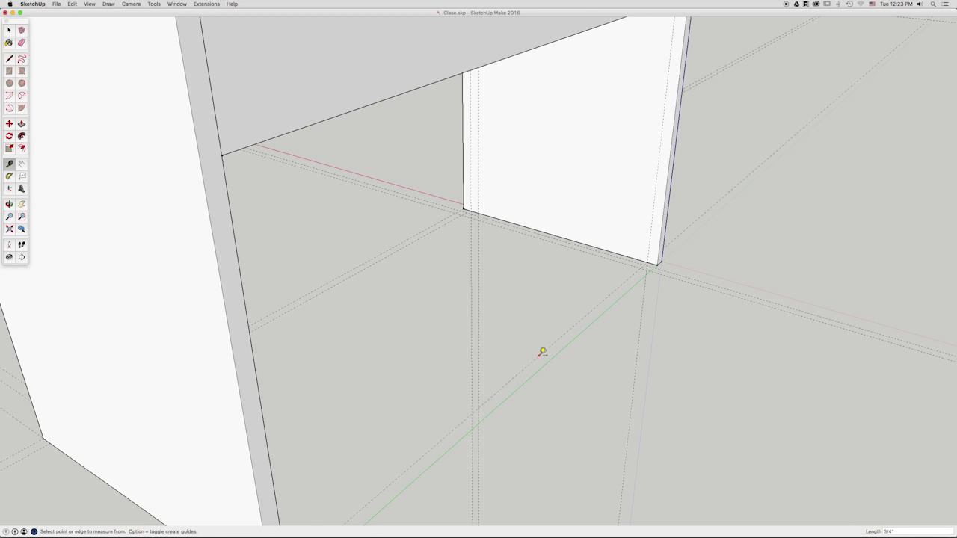
left_click(542, 351)
left_click(527, 343)
Erase the inner guide along the front of the desk
middle_click_drag(530, 344, 498, 334)
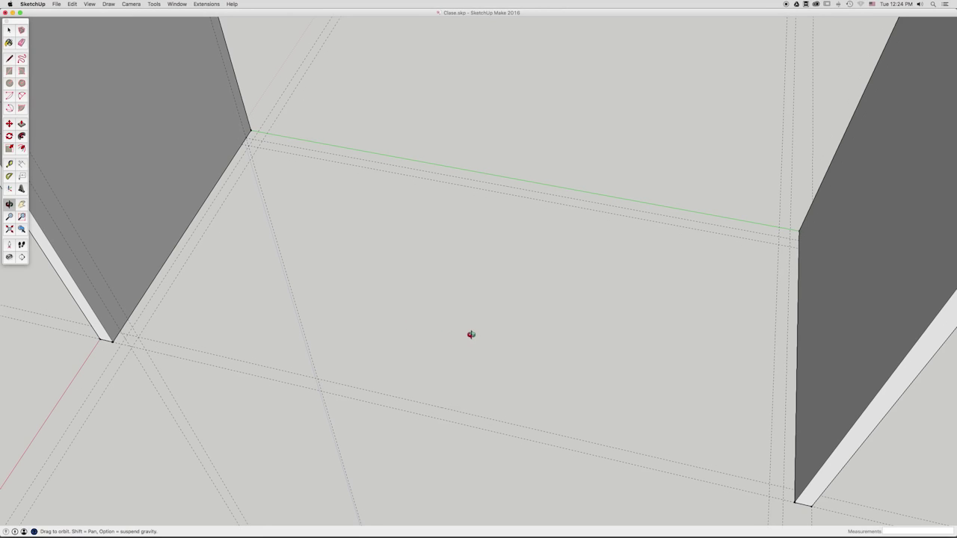
middle_click_drag(471, 334, 408, 290)
key("e")
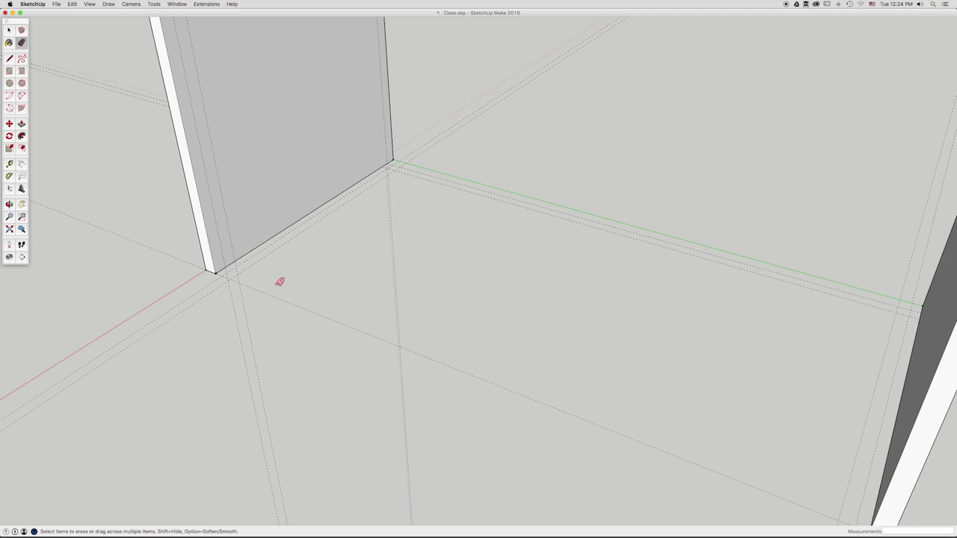
Place a guide 3/4" behind the front guide, plus another parallel guide further inward
key("o")
left_click_drag(373, 294, 394, 294)
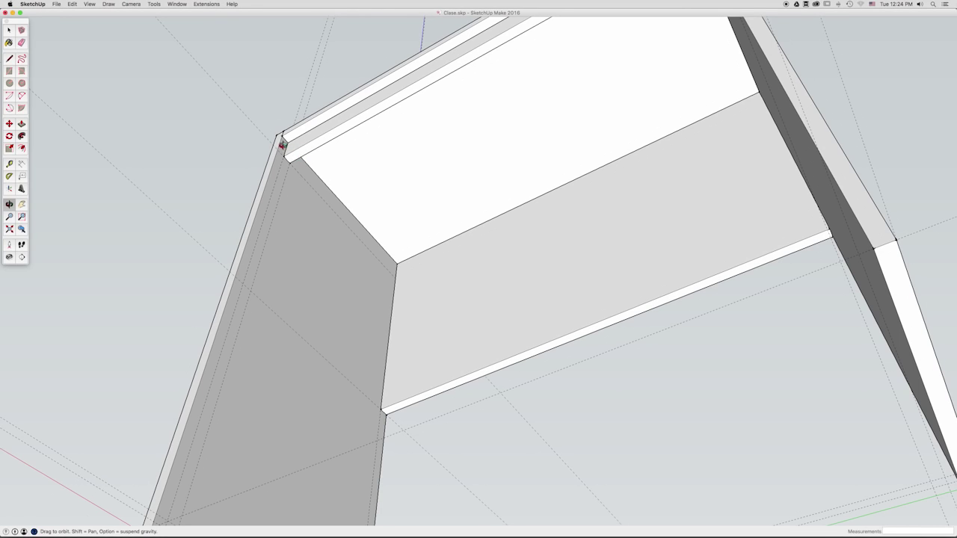
key("space")
scroll(283, 154, "up", 5)
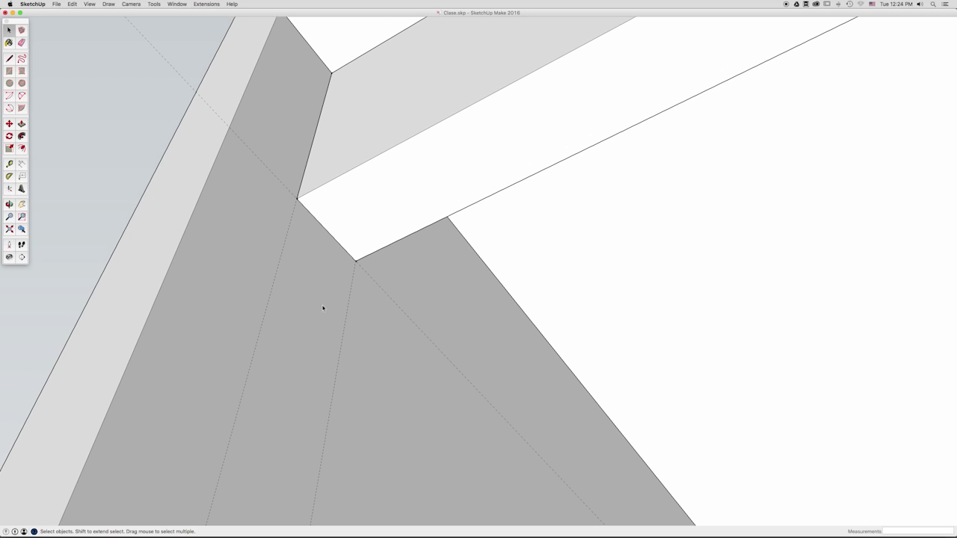
scroll(302, 276, "down", 5)
middle_click_drag(303, 274, 245, 128)
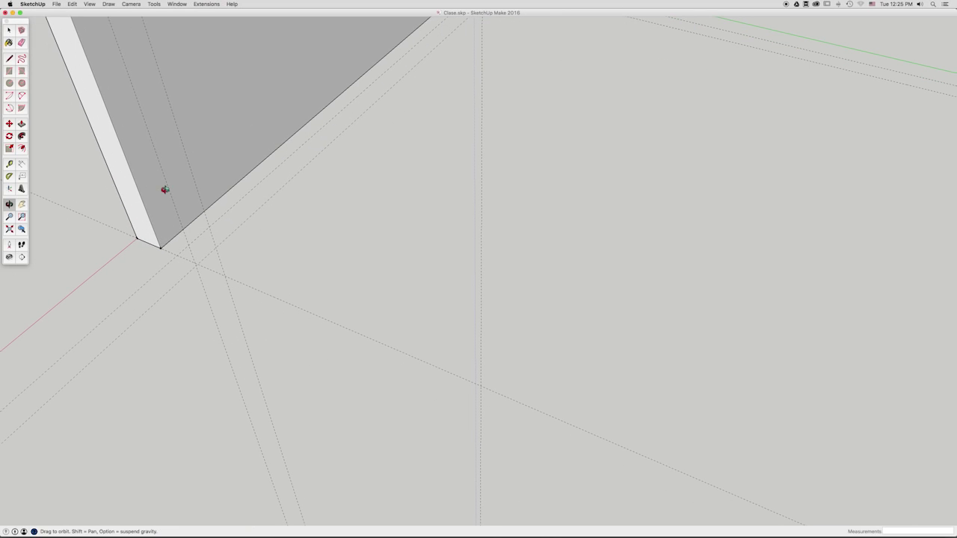
left_click(9, 163)
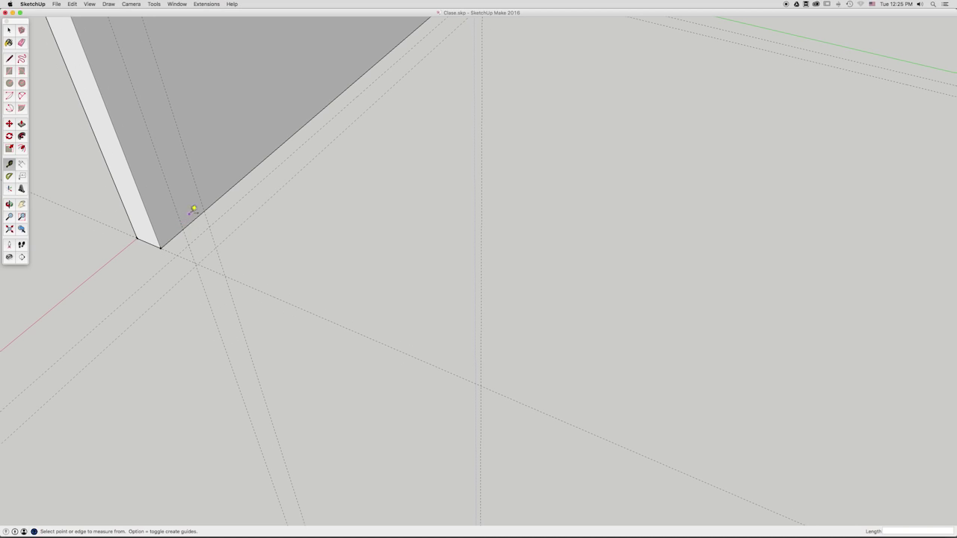
left_click(246, 285)
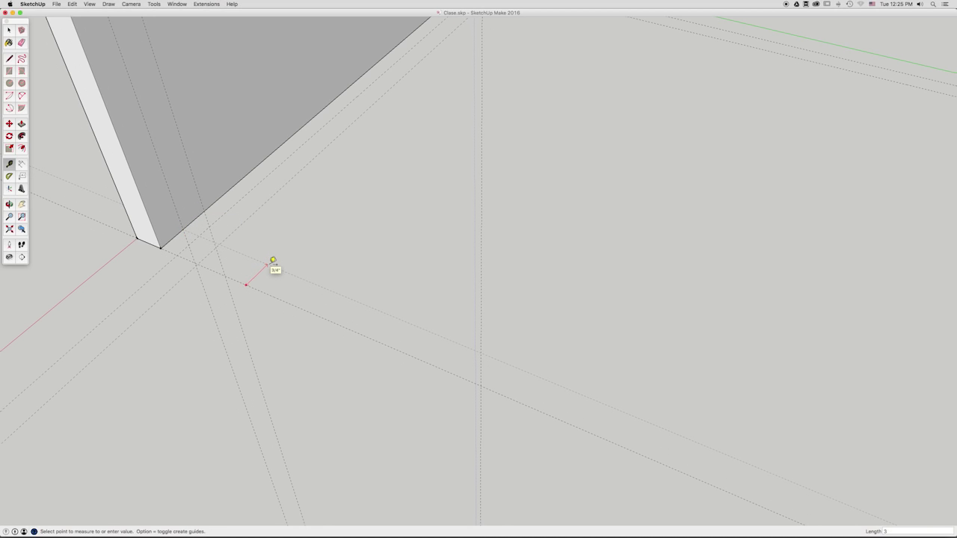
left_click(273, 260)
left_click(299, 276)
left_click(321, 260)
Draw a rectangle between the two back guides, spanning the outer side guides, and extrude it up 6"
middle_click_drag(320, 262, 478, 239)
key("space")
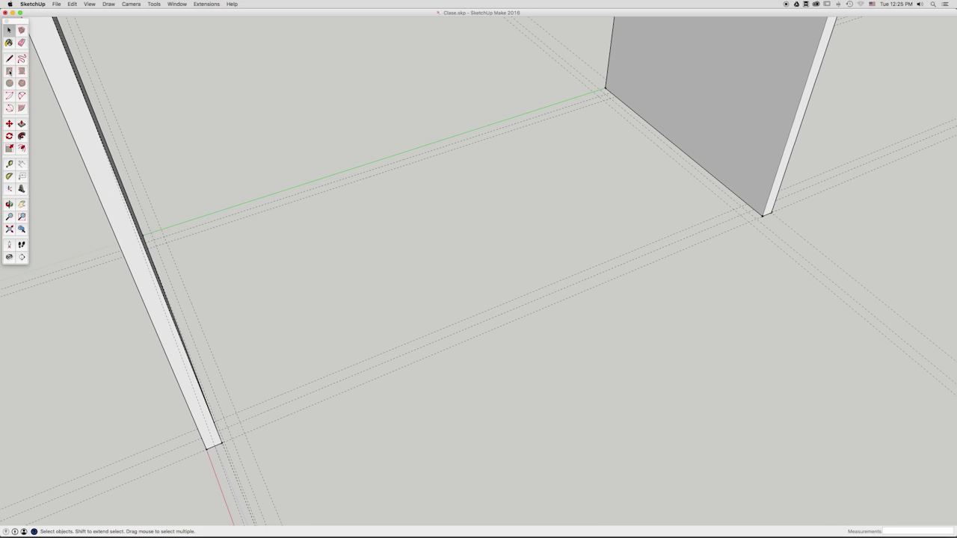
key("r")
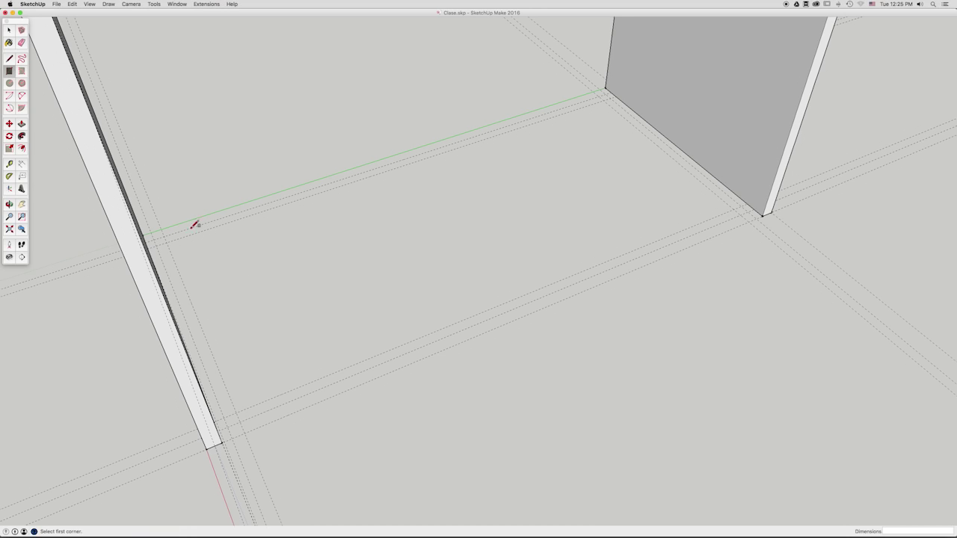
left_click(155, 239)
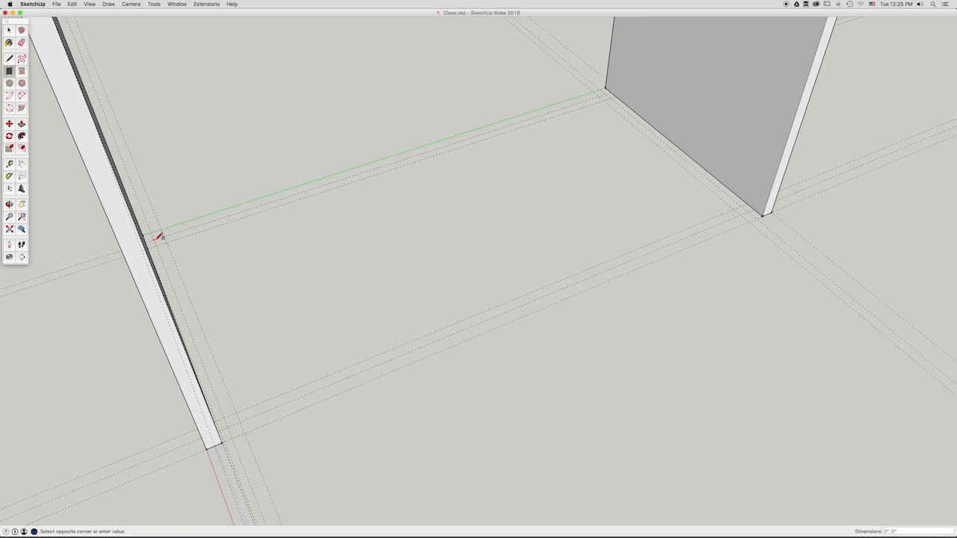
left_click(614, 96)
key("p")
left_click_drag(450, 151, 442, 72)
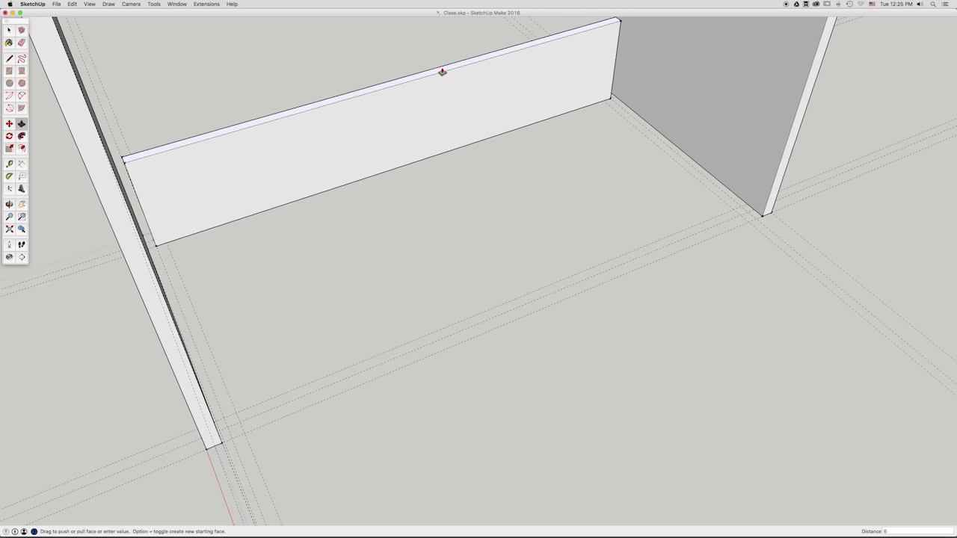
left_click_drag(442, 71, 442, 72)
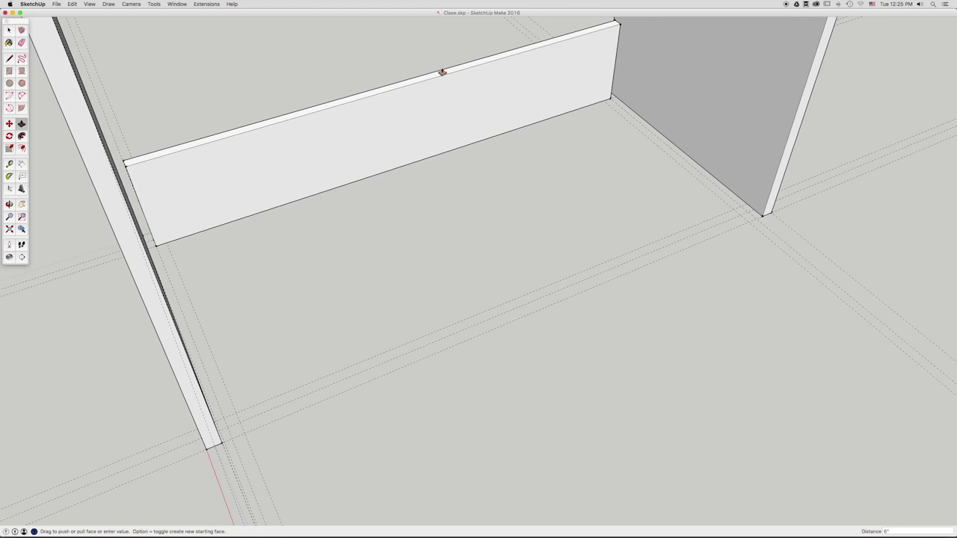
Make the whole extruded back board a component named Gaveta Trasera
key("o")
mouse_move(486, 131)
left_mouse_down()
mouse_move(491, 165)
mouse_move(468, 131)
left_mouse_up()
key("space")
double_click(438, 121)
right_click(438, 121)
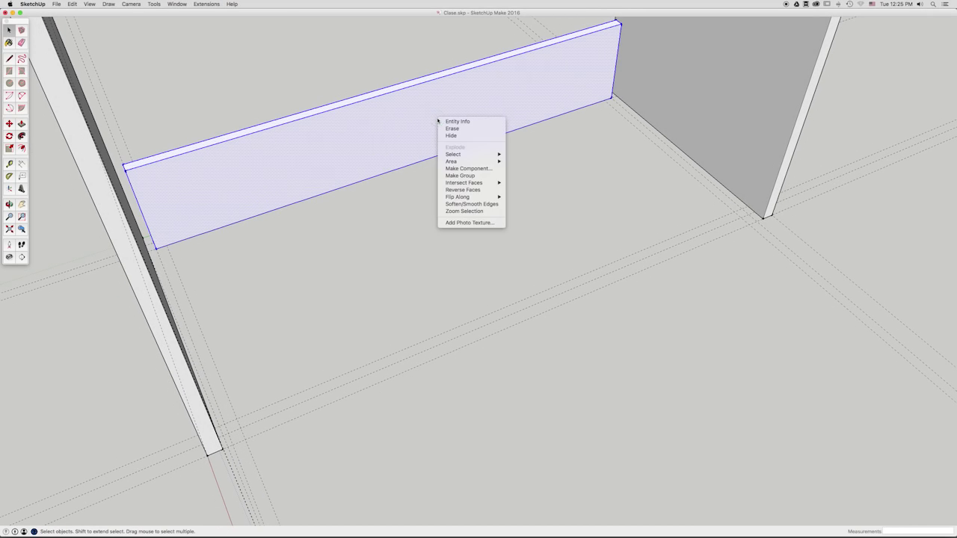
left_click(456, 171)
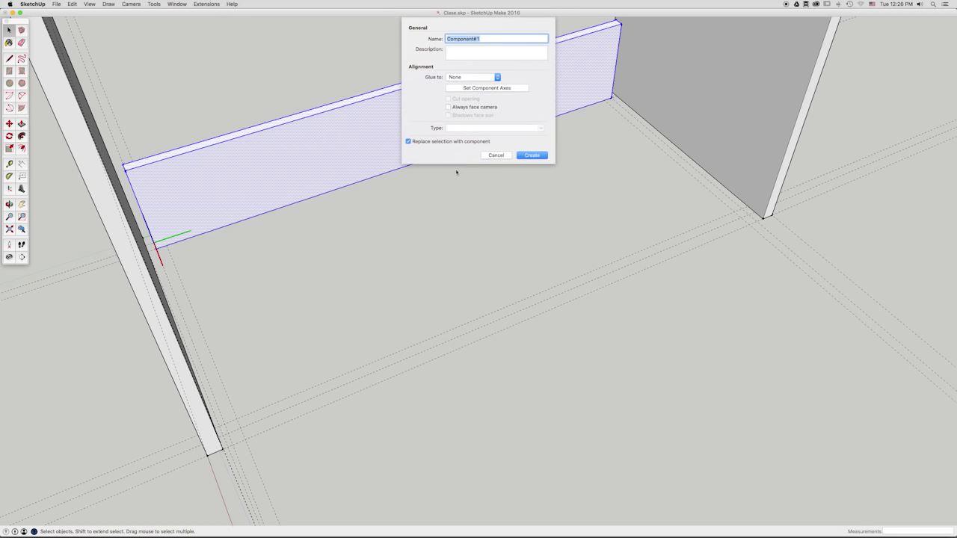
type("Gaveta Trasera")
key("Return")
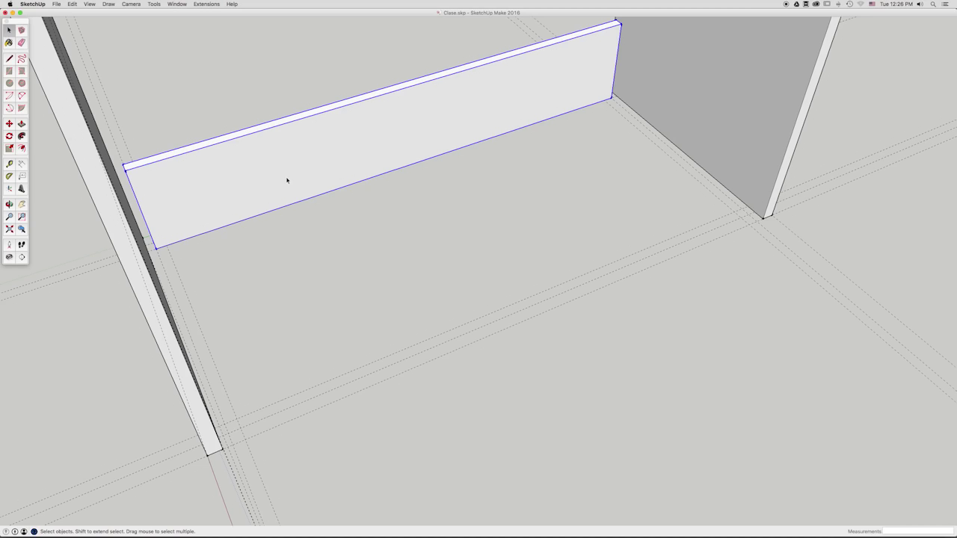
Copy the drawer back component about 10 7/8" along the red axis toward the front of the desk
key("m")
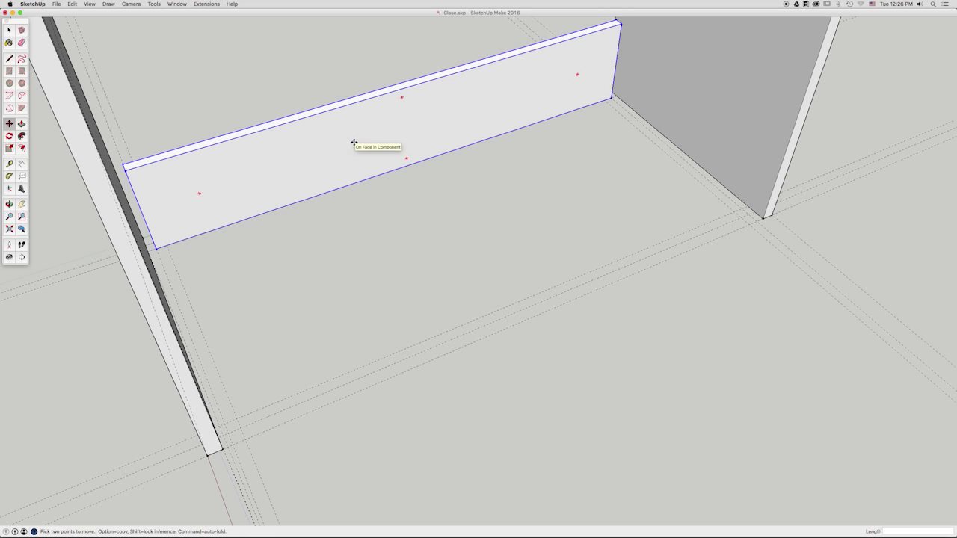
key("alt")
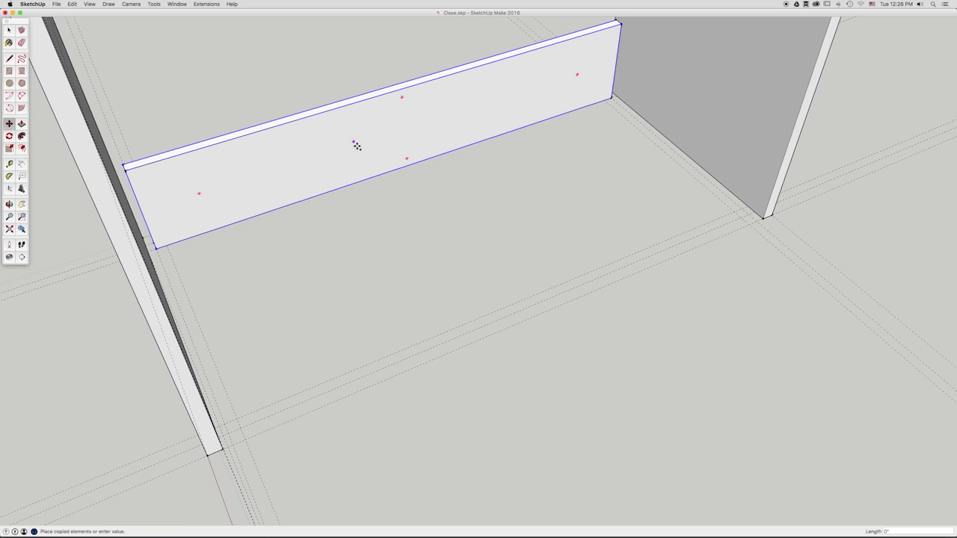
left_click(354, 142)
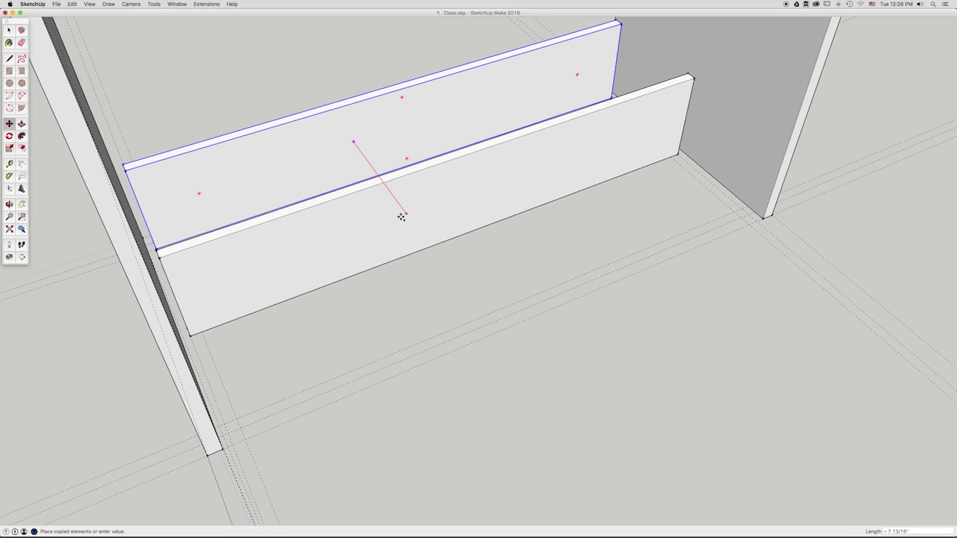
left_click(365, 270)
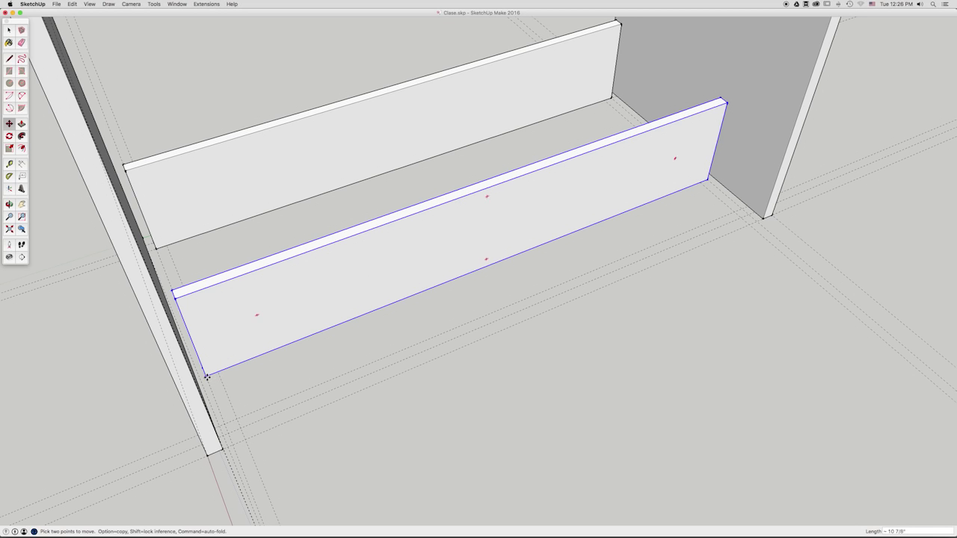
Move the copied drawer board about 4" forward along the red axis onto the intersection of the front and side guides
scroll(207, 377, "up", 6)
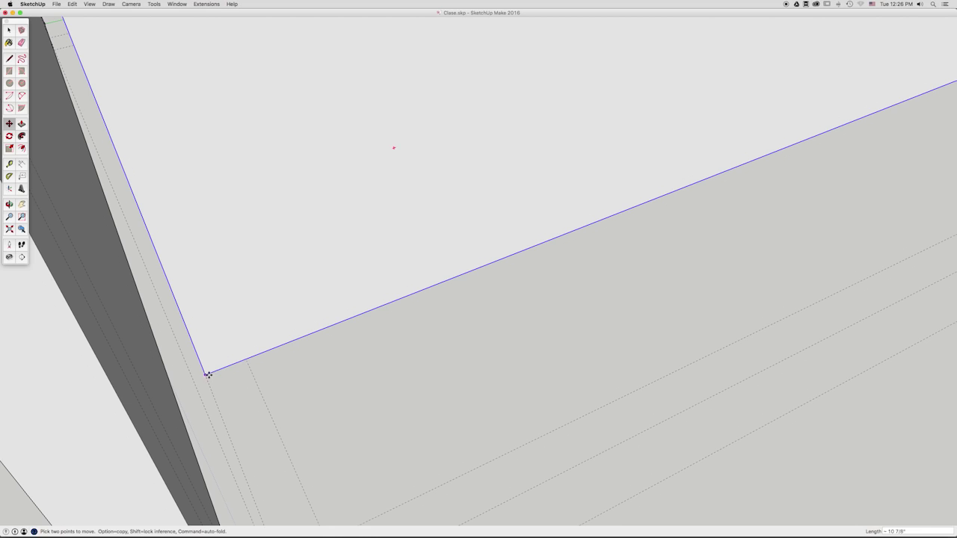
scroll(207, 377, "down", 5)
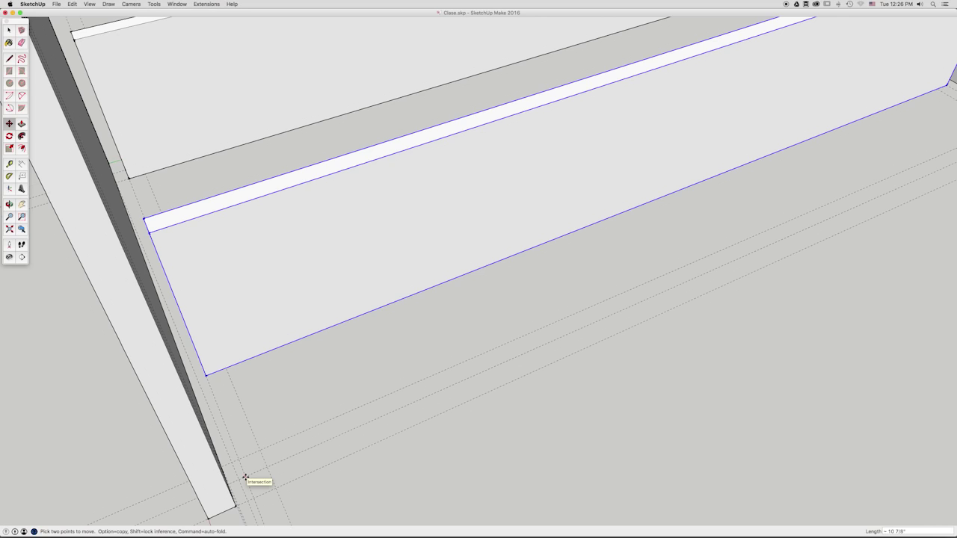
left_click(205, 376)
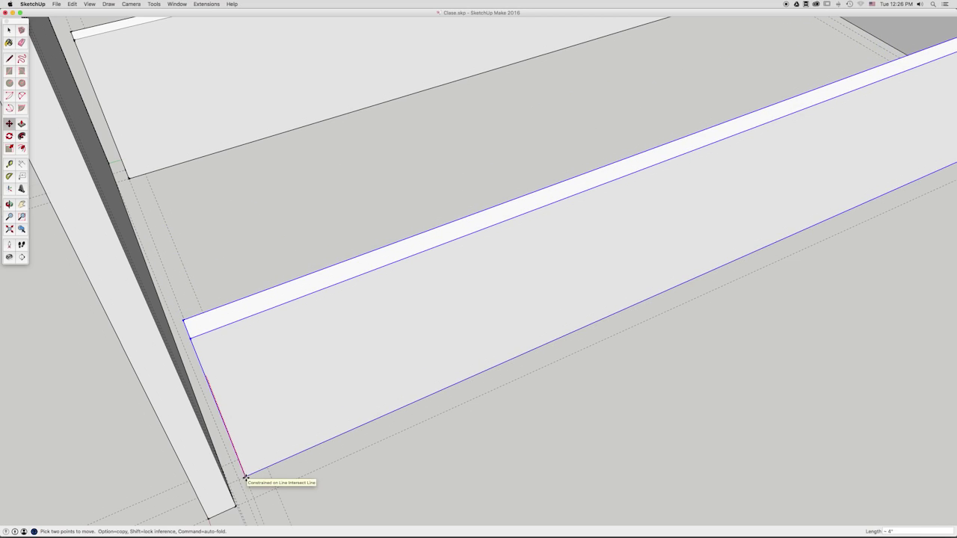
left_click(245, 477)
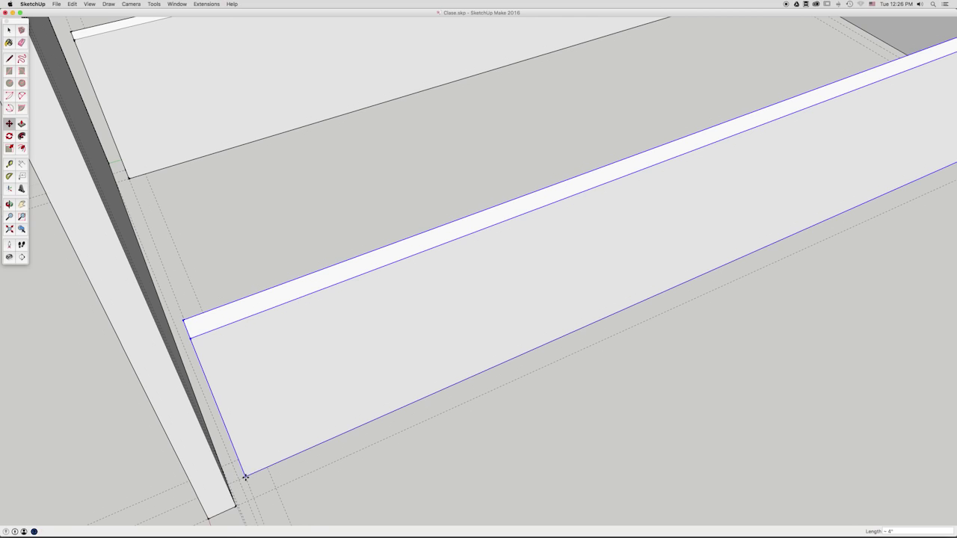
Inspect the two drawer boards inside the desk and measure the front board's height
key("o")
left_click_drag(340, 438, 384, 363)
scroll(412, 362, "down", 5)
scroll(419, 395, "up", 3)
left_click_drag(418, 396, 455, 329)
scroll(514, 411, "up", 3)
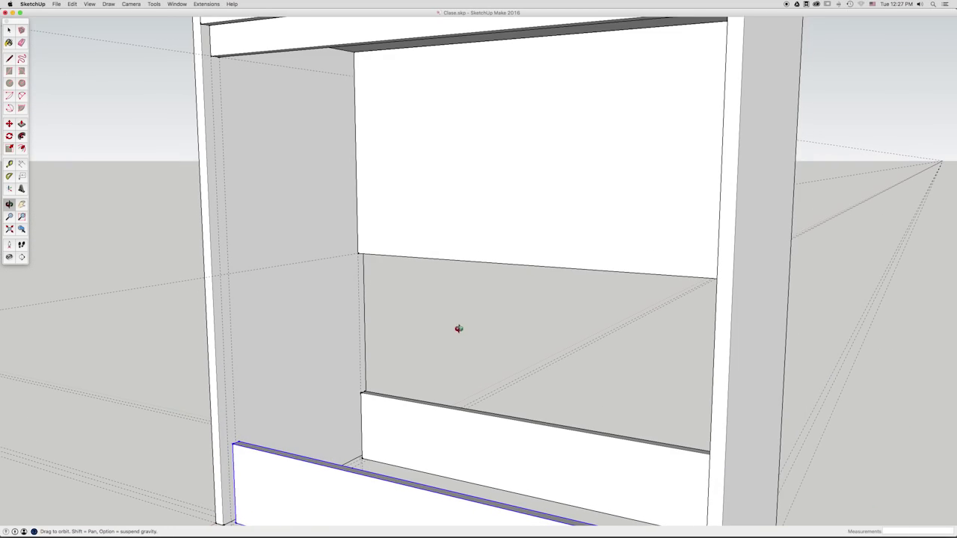
left_click_drag(456, 404, 440, 337)
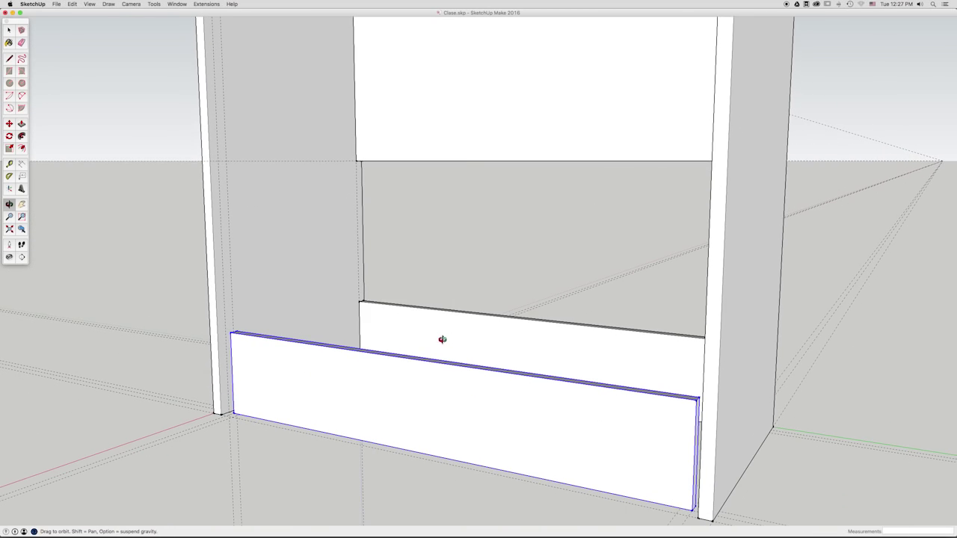
key("t")
left_click(409, 358)
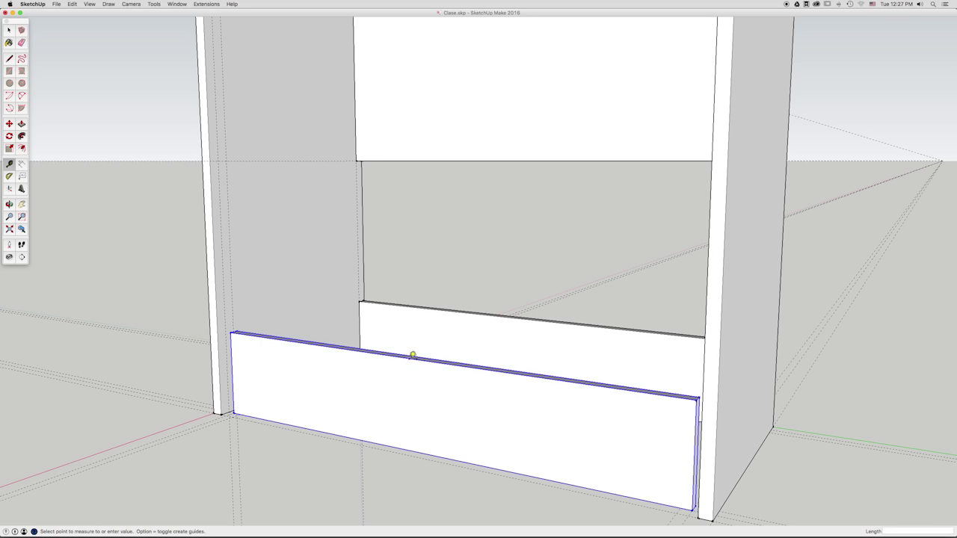
left_click(416, 447)
Draw a 1' 2 1/4" by 5/8" rectangle between the front and back drawer boards, along the side guides
key("o")
left_click_drag(416, 324, 411, 361)
scroll(374, 305, "up", 5)
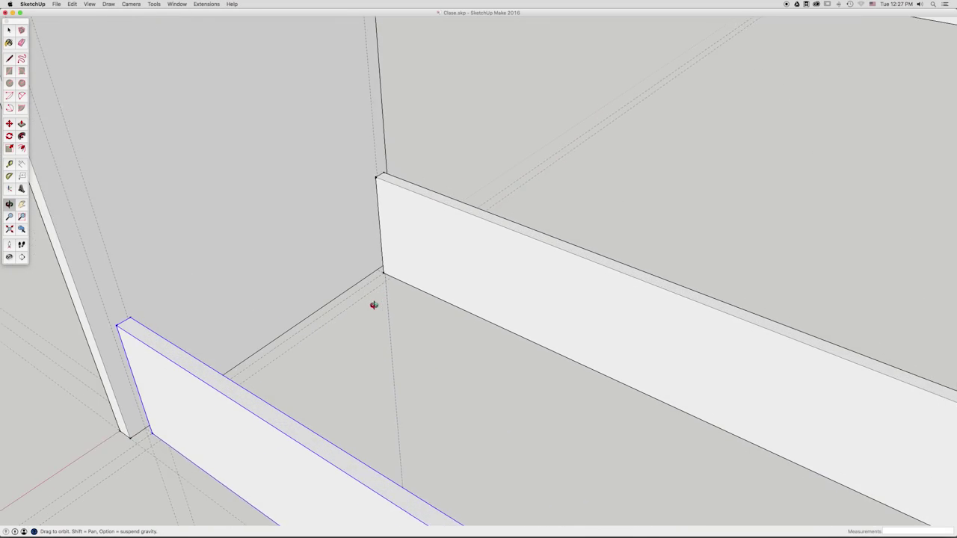
scroll(374, 305, "up", 2)
left_click_drag(378, 302, 488, 354)
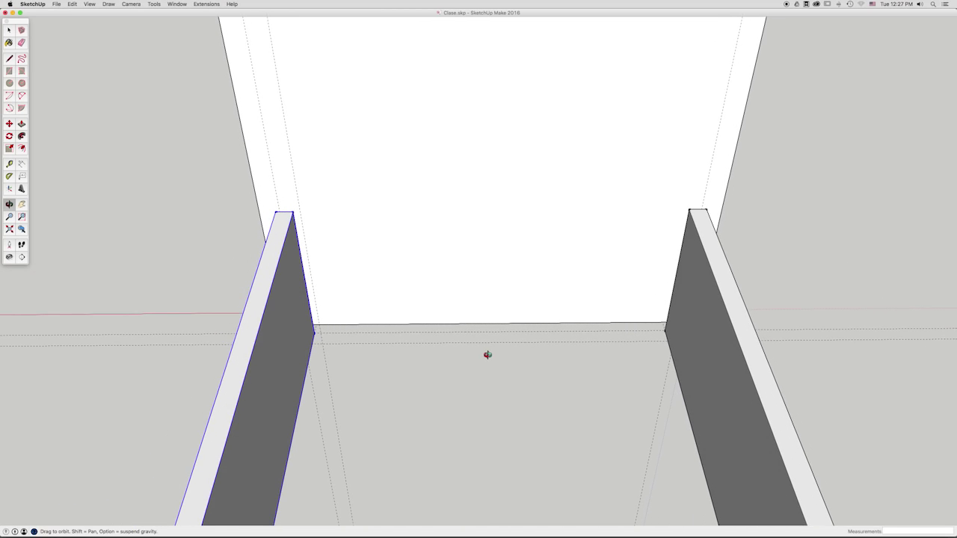
key("r")
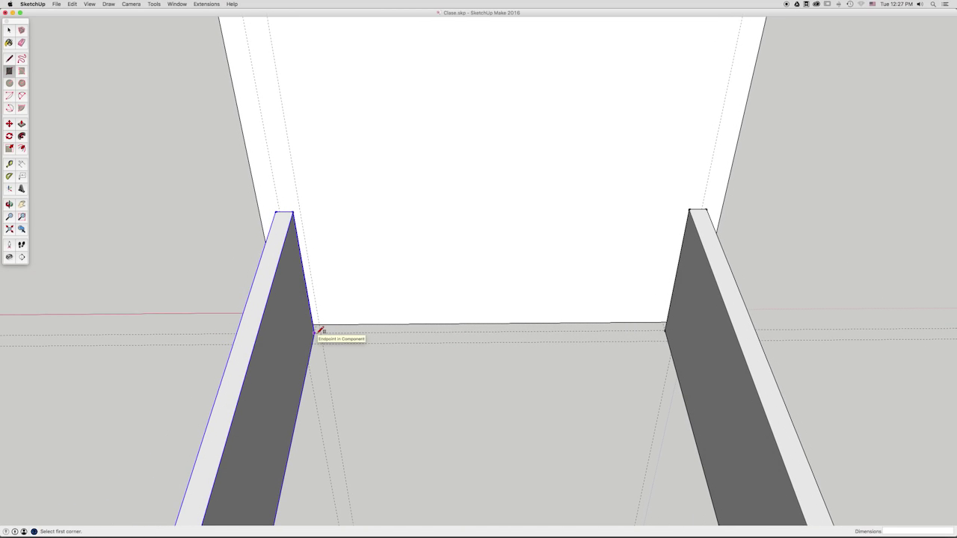
left_click(315, 330)
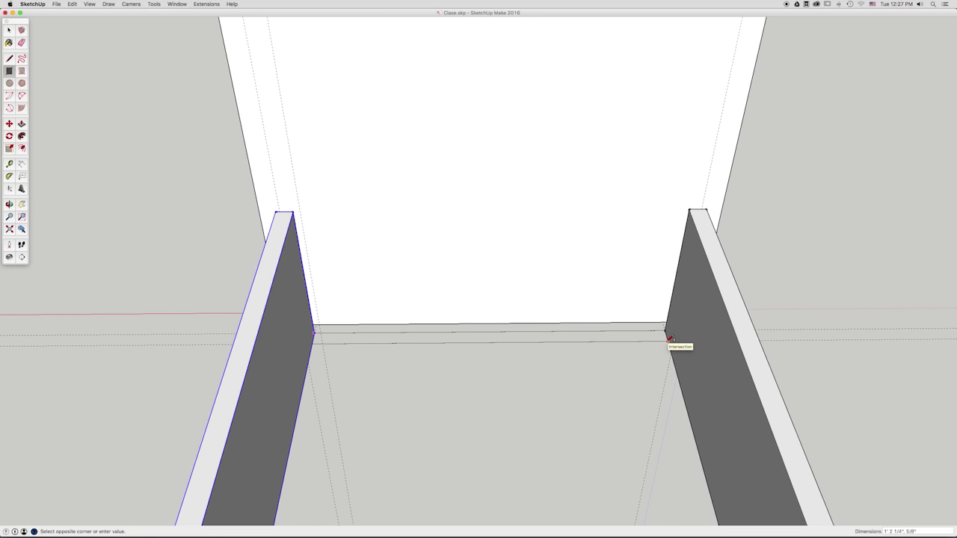
left_click(670, 338)
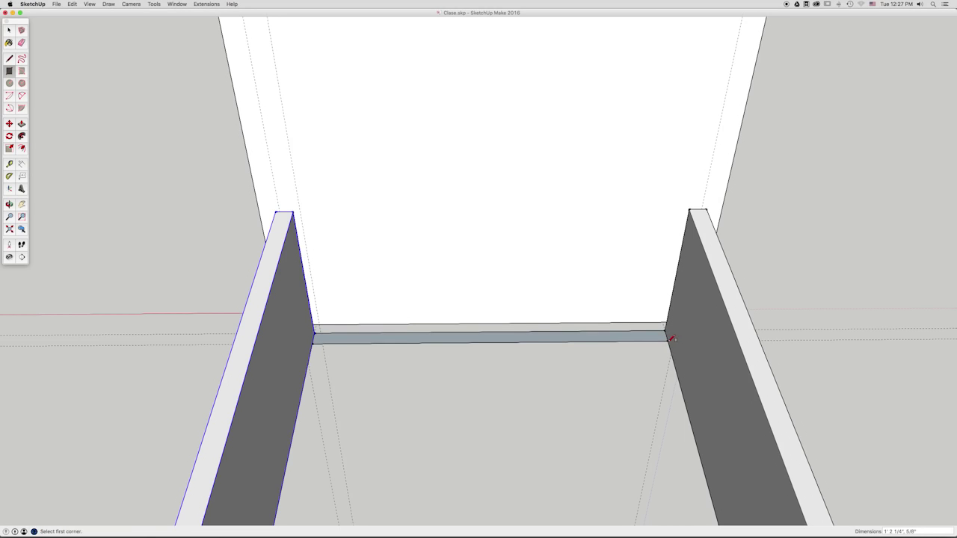
Extrude the side rectangle up 6", flush with the top corner of the adjoining drawer board
key("p")
left_click(498, 336)
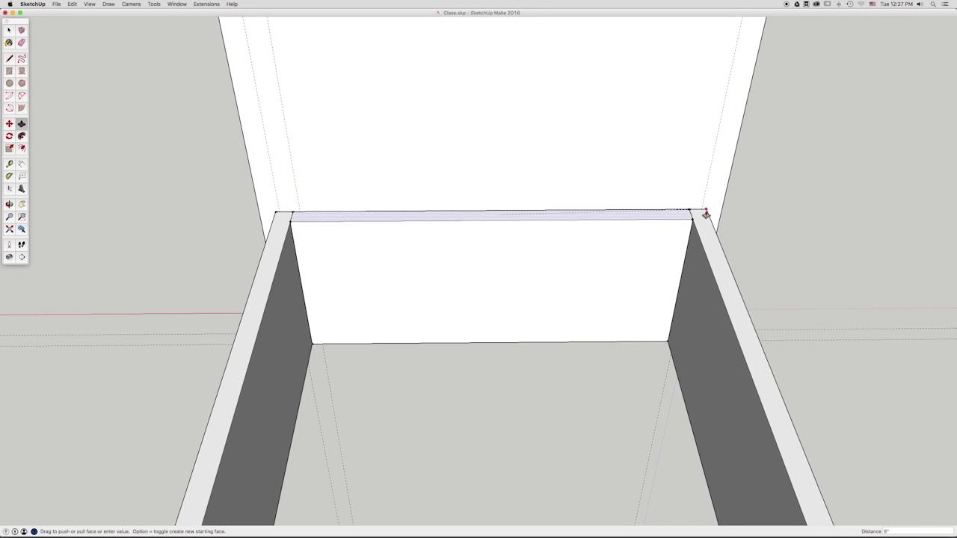
scroll(706, 214, "up", 4)
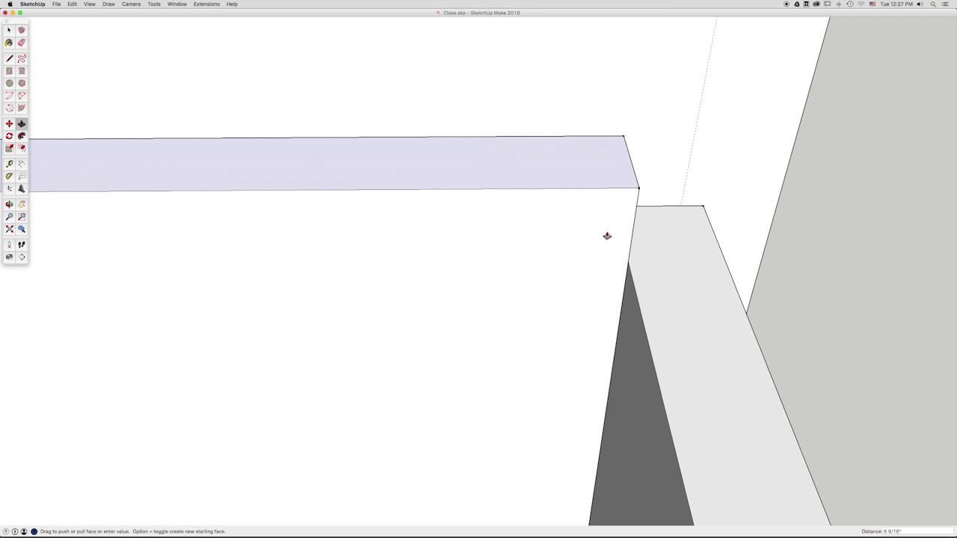
left_click(702, 210)
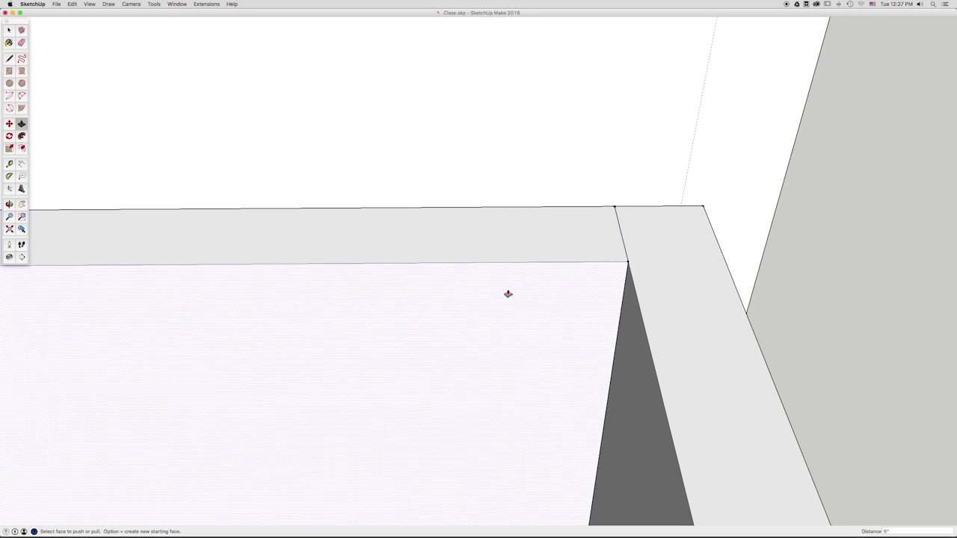
mouse_move(506, 295)
middle_mouse_down()
mouse_move(442, 311)
mouse_move(556, 301)
mouse_move(498, 304)
middle_mouse_up()
Make the whole extruded side board a component named Gaveta Latera
key("space")
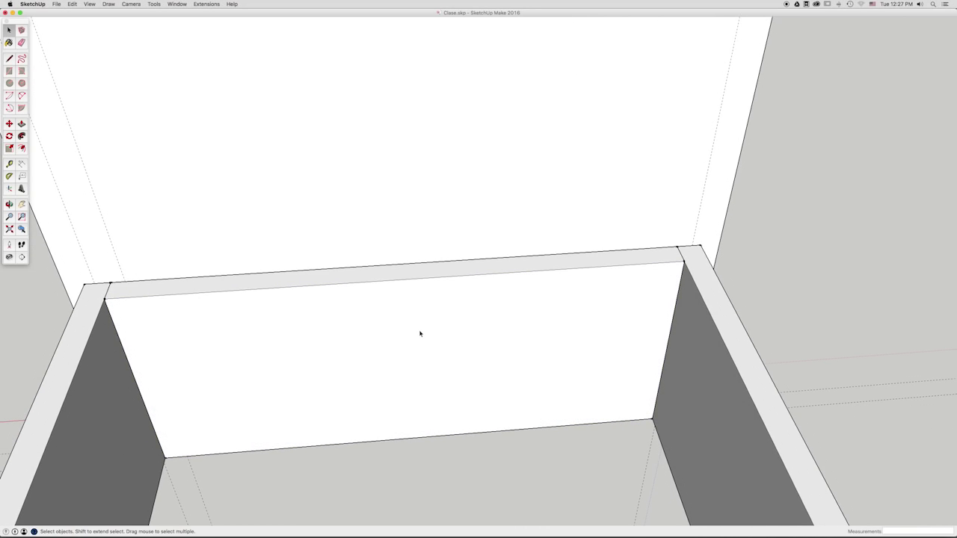
triple_click(419, 333)
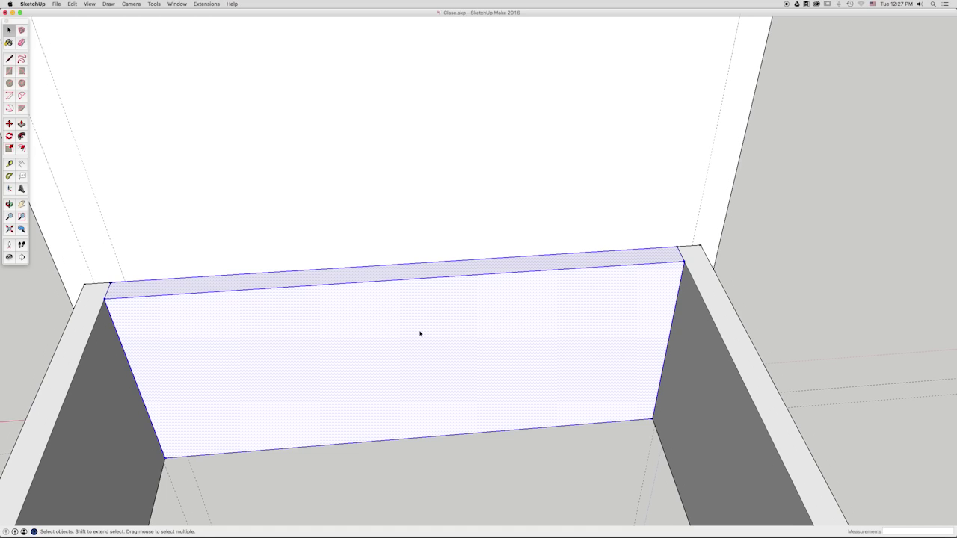
right_click(420, 334)
left_click(437, 381)
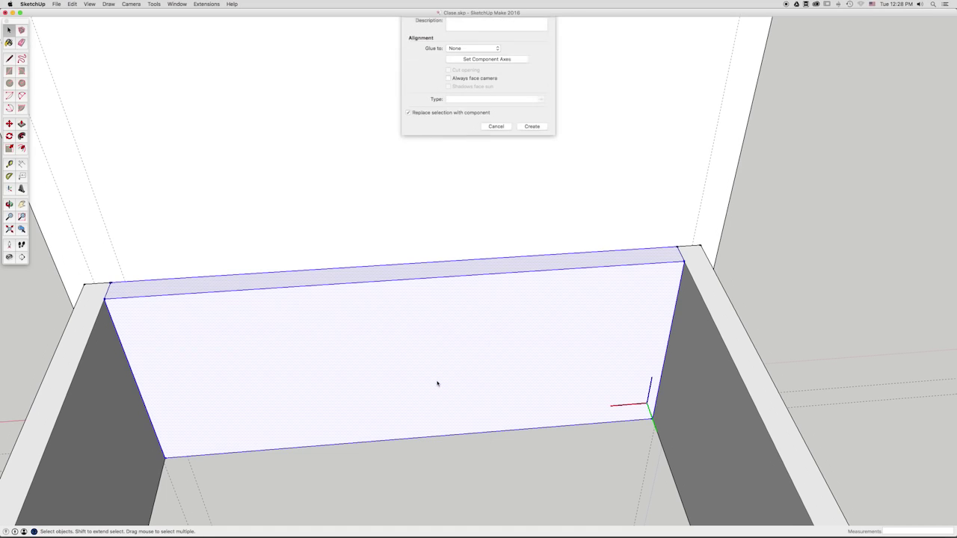
type("Gaveta Latera")
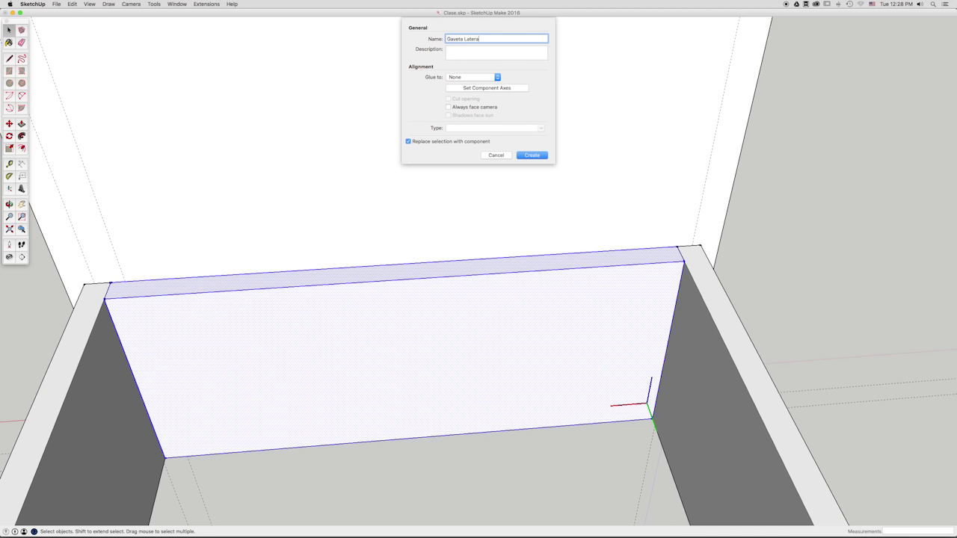
key("Return")
Start a copy of the drawer side component from its top front corner, for the opposite side of the drawer
key("o")
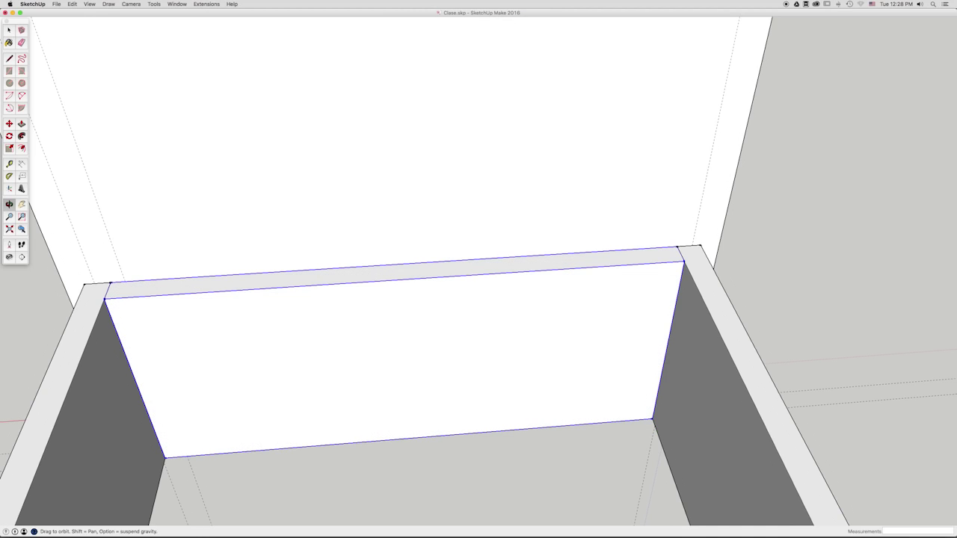
left_click_drag(494, 380, 577, 327)
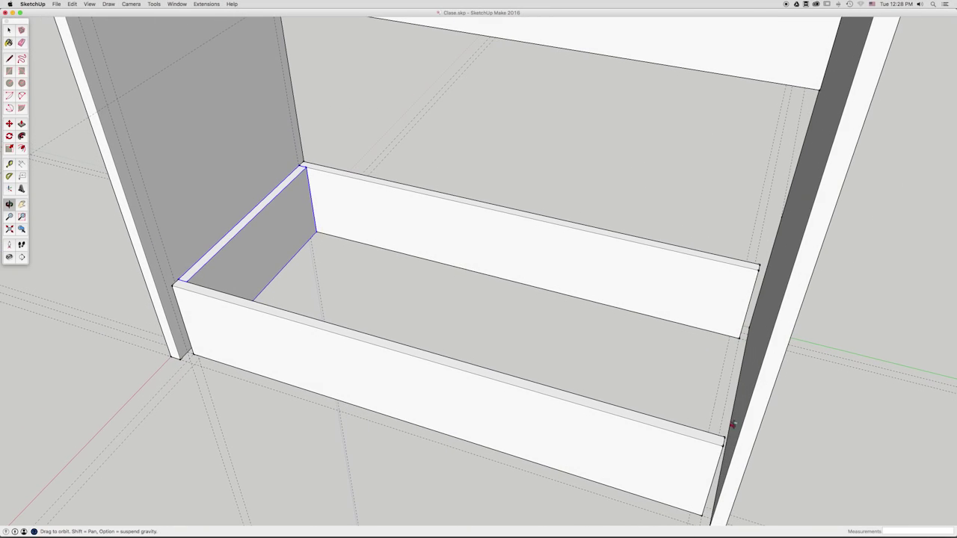
key("m")
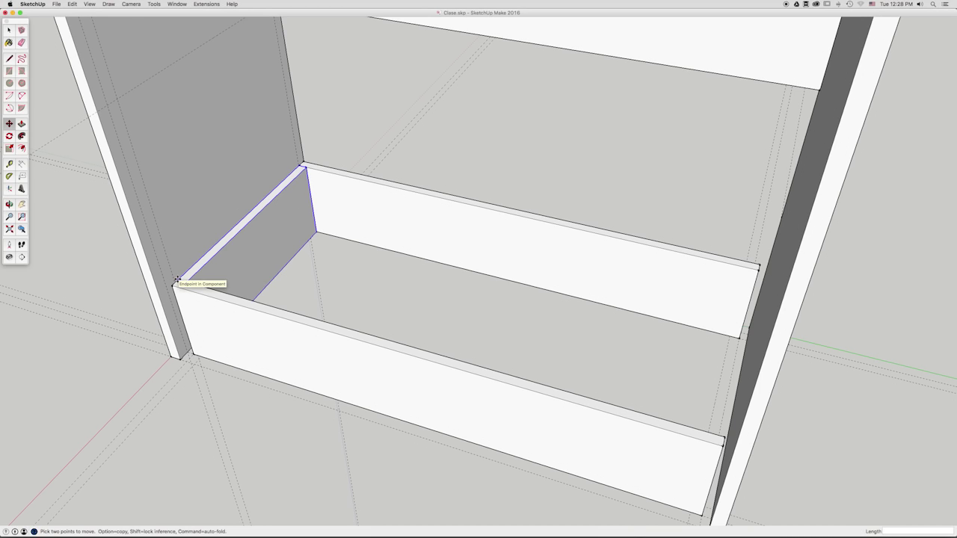
left_click(177, 281)
key("alt")
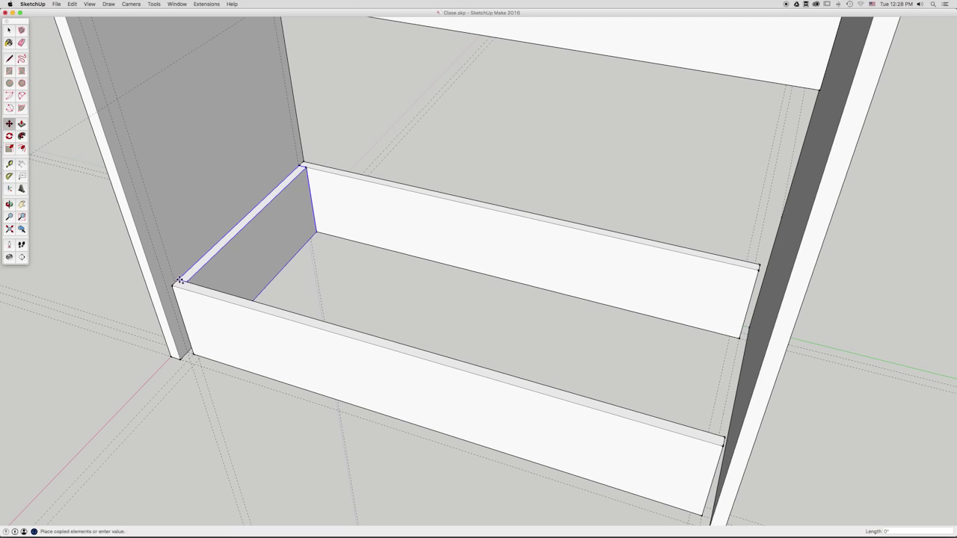